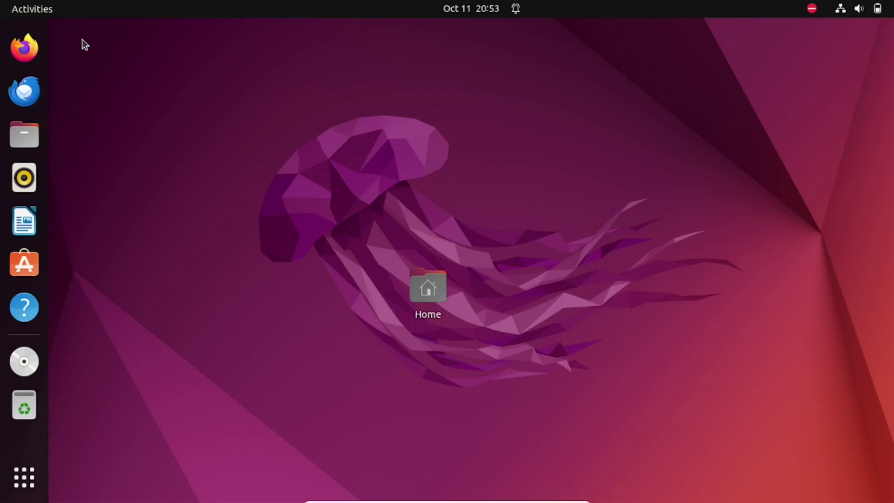
# - Launch Terminal, run 'sudo apt update' with the admin password, then clear the screen
pyautogui.click(32, 480)
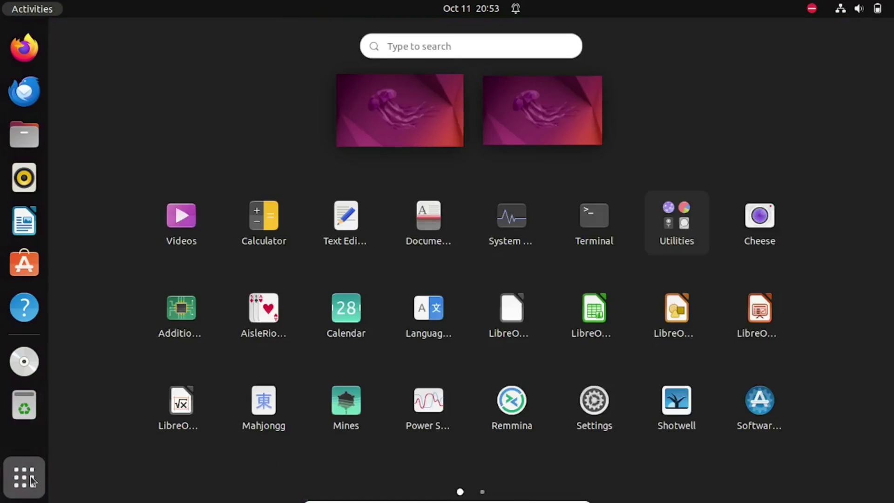
pyautogui.click(605, 238)
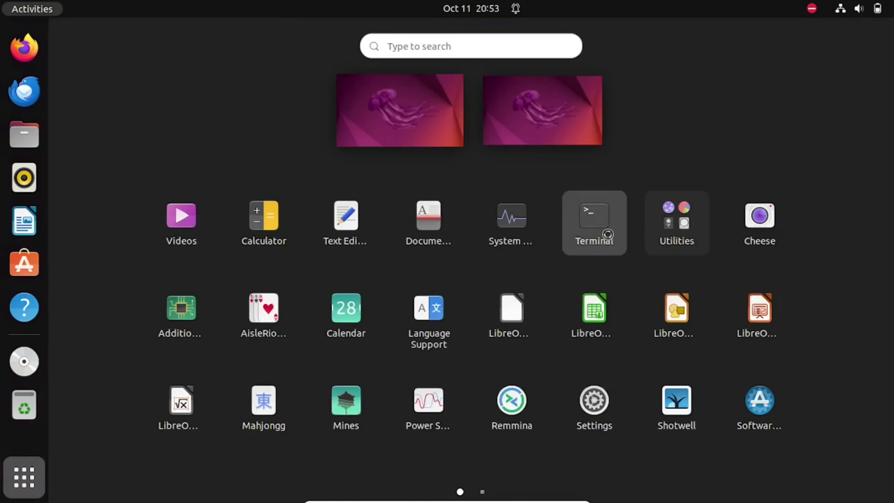
pyautogui.write('sudo ')
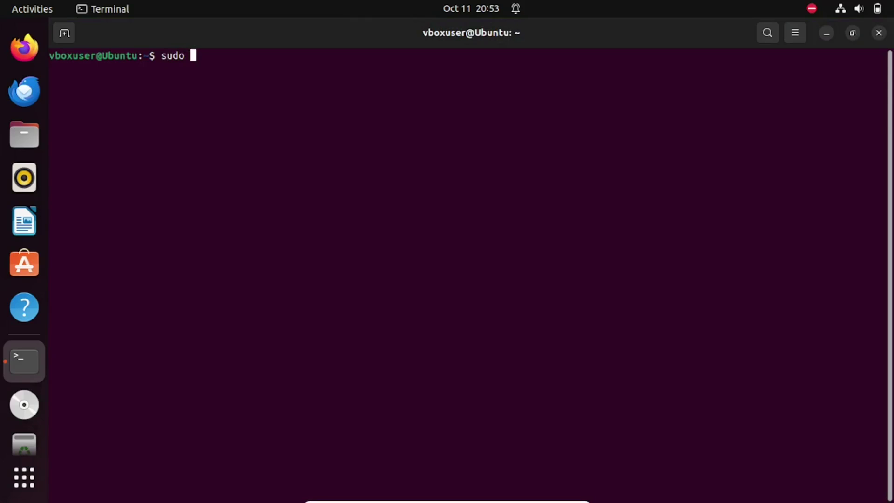
pyautogui.write('apt update')
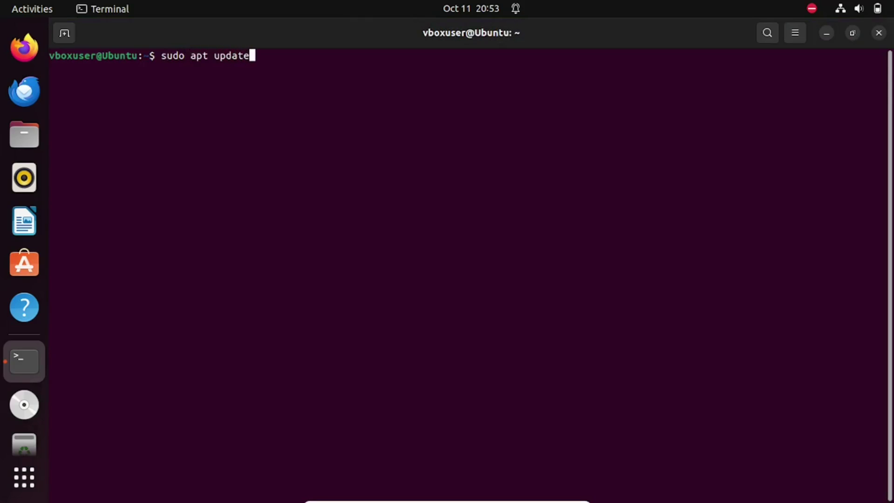
pyautogui.press('Return')
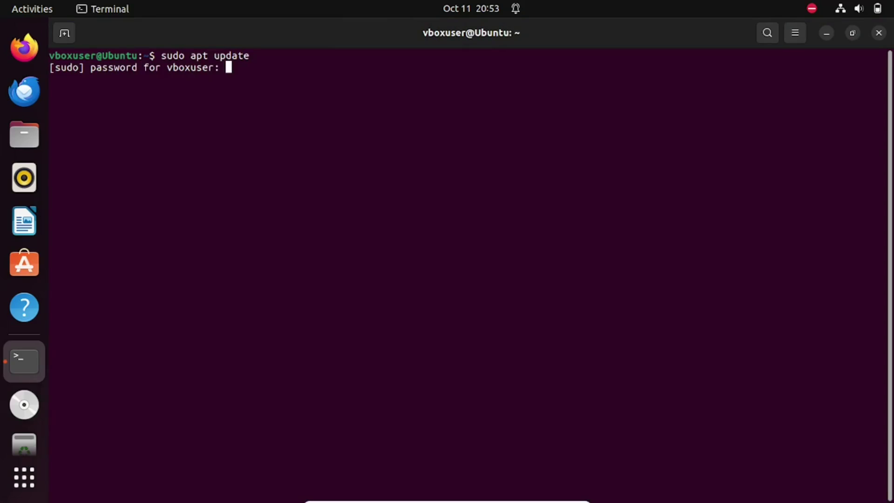
pyautogui.press('Return')
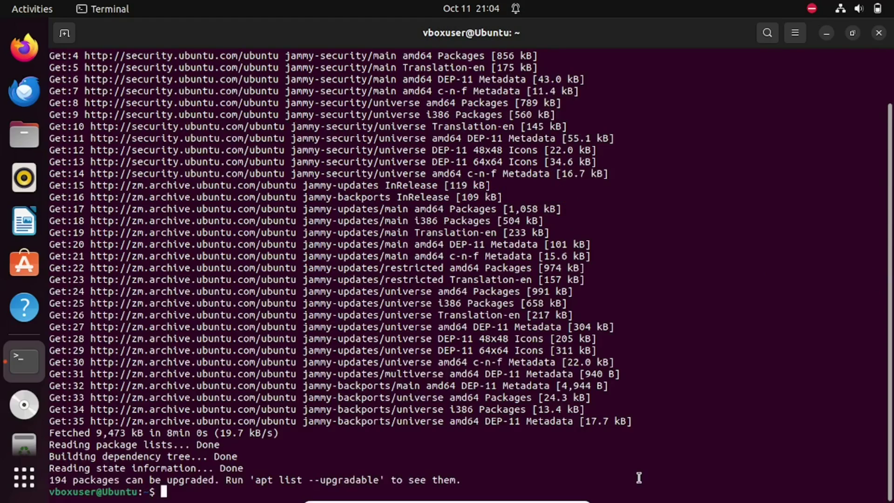
pyautogui.write('clear')
pyautogui.press('Return')
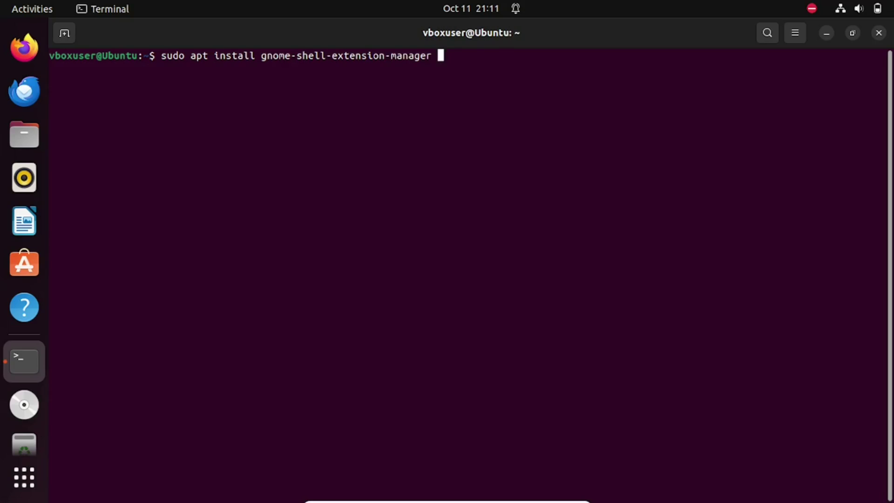
# - Install gnome-shell-extension-manager and its dependencies, answering 'y', then clear the terminal
pyautogui.press('Return')
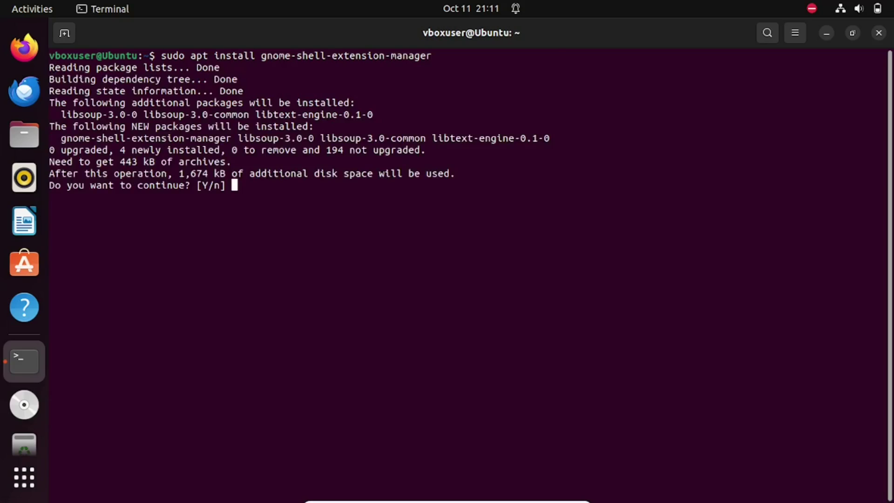
pyautogui.write('y')
pyautogui.press('Return')
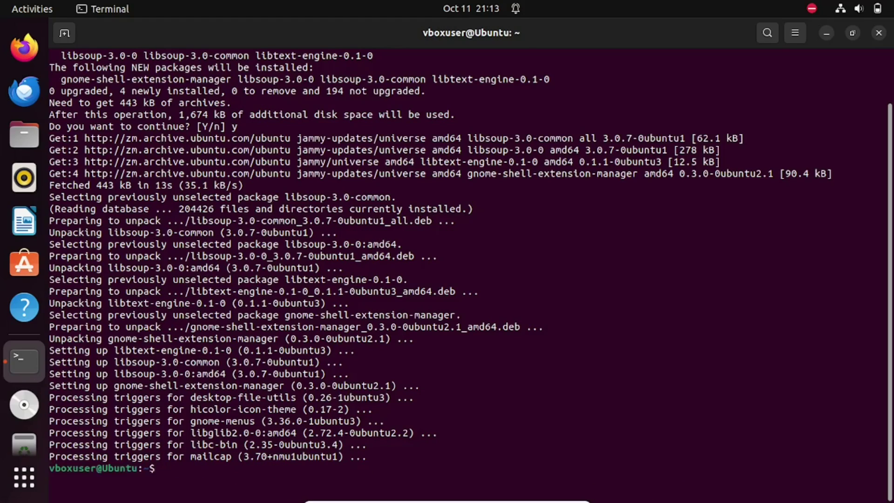
pyautogui.write('clear')
pyautogui.press('Return')
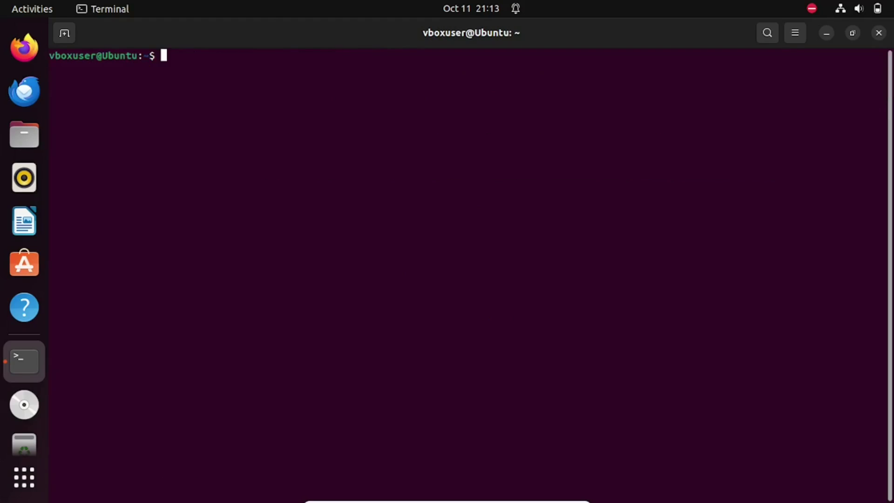
# - Search the applications for 'ext' and launch Extension Manager
pyautogui.click(25, 480)
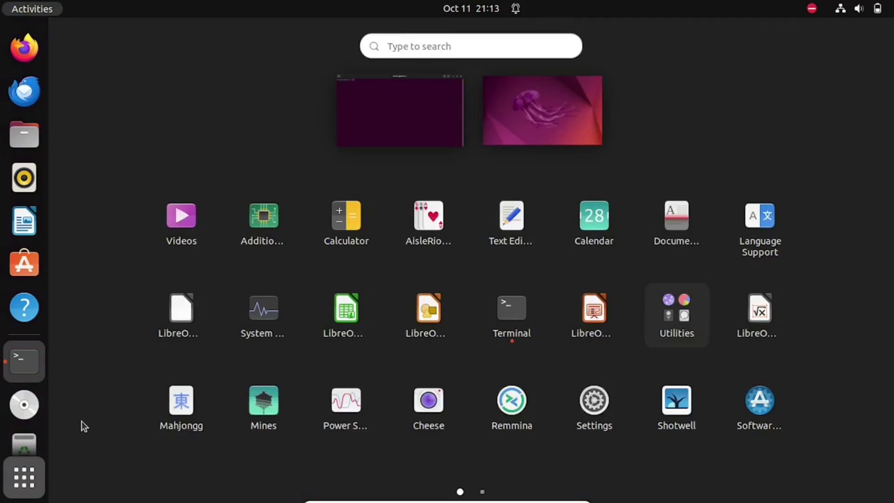
pyautogui.click(458, 42)
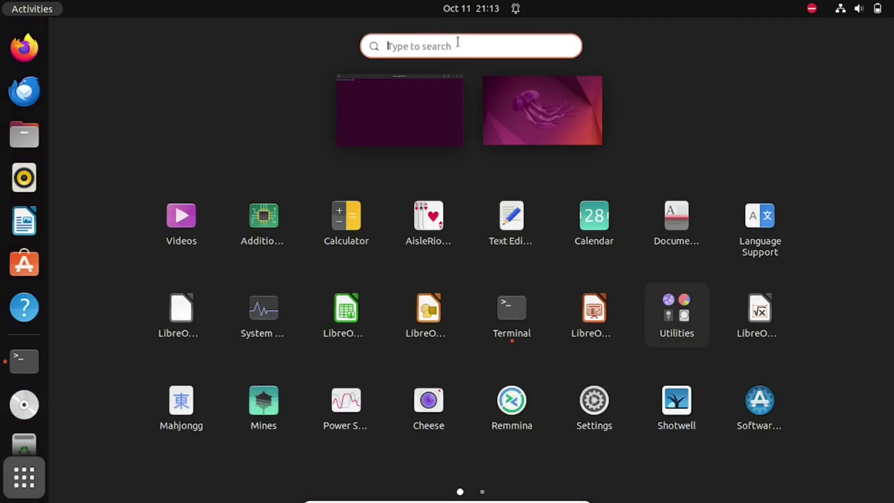
pyautogui.write('ext')
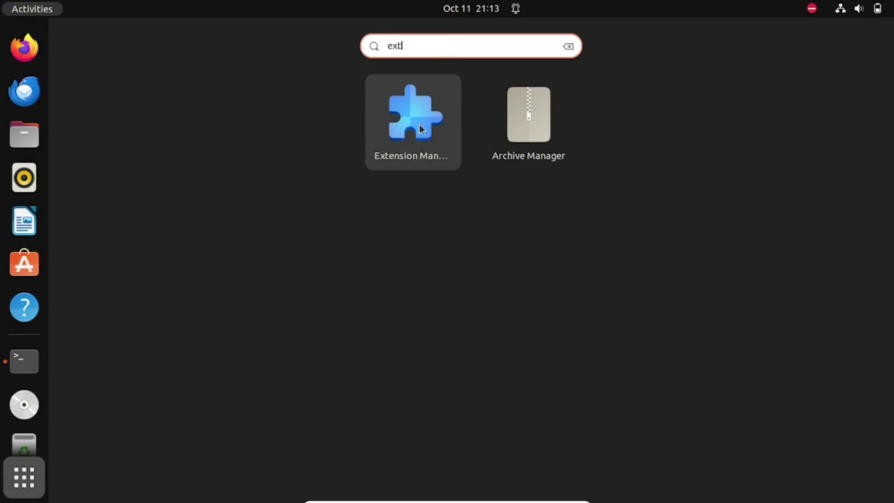
pyautogui.click(415, 122)
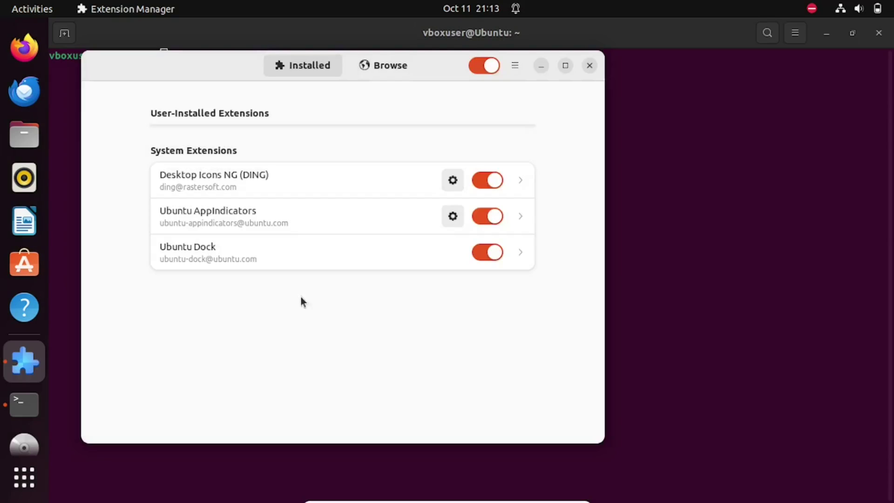
# - On the maximized Browse page, sort results by Downloads and search for 'hide top bar'
pyautogui.click(389, 68)
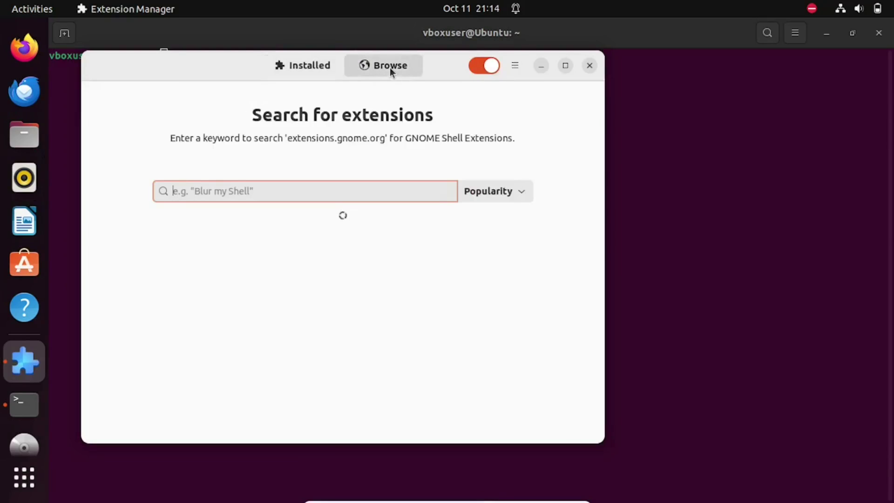
pyautogui.click(565, 65)
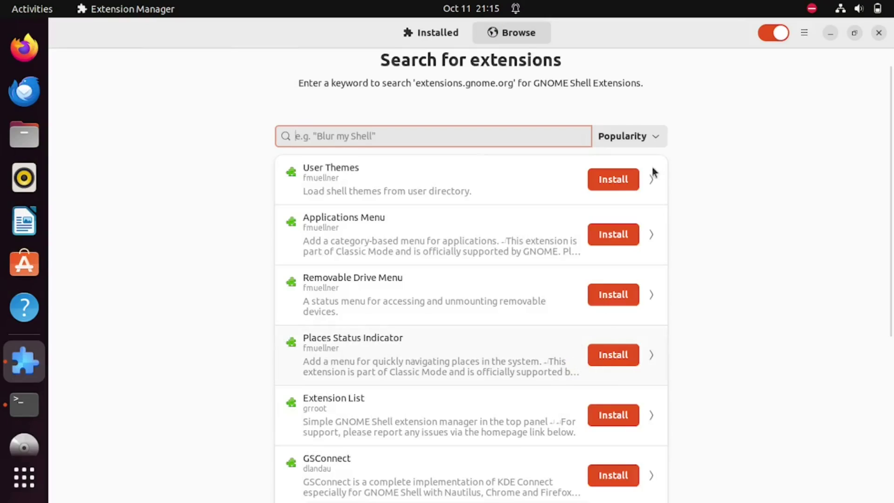
pyautogui.click(653, 138)
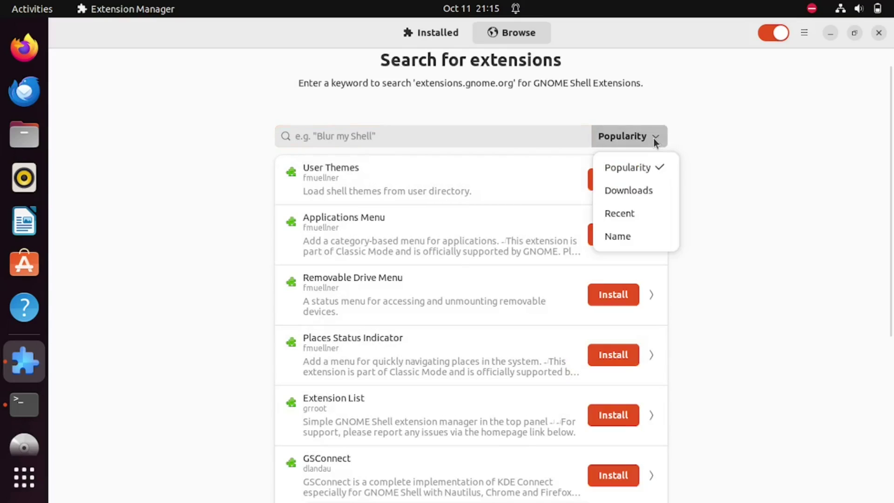
pyautogui.click(653, 190)
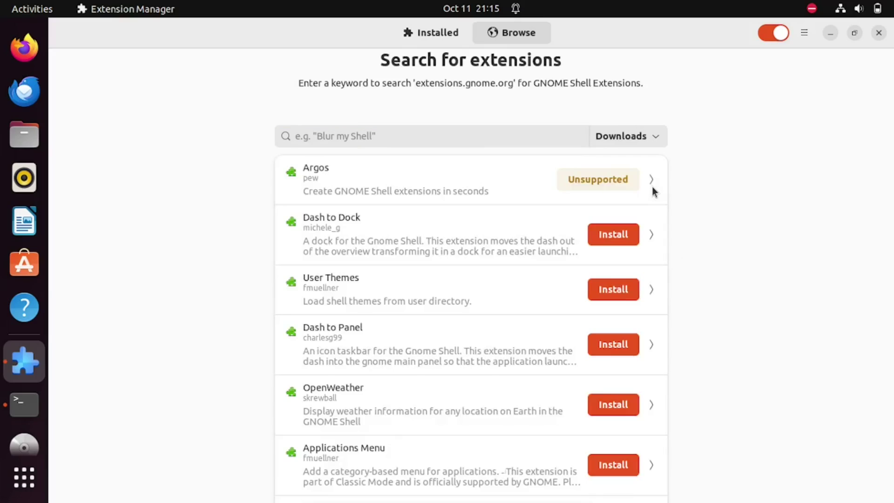
pyautogui.click(493, 133)
pyautogui.write('hi')
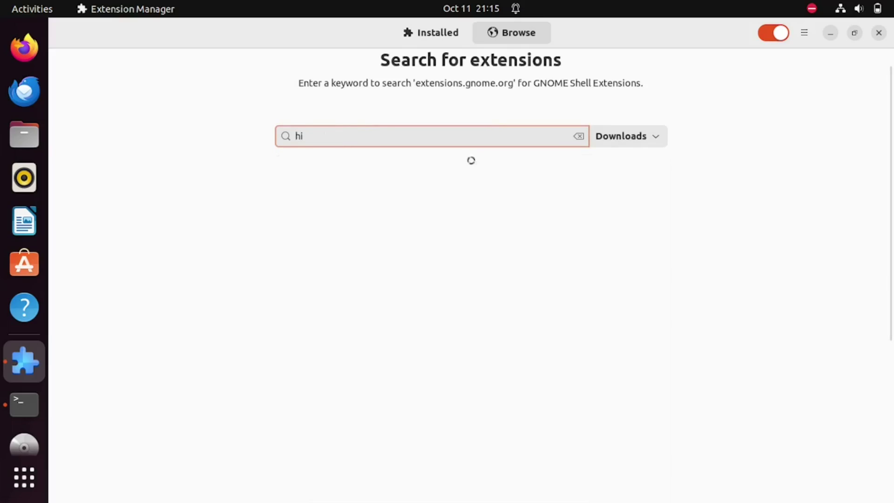
pyautogui.write('de ')
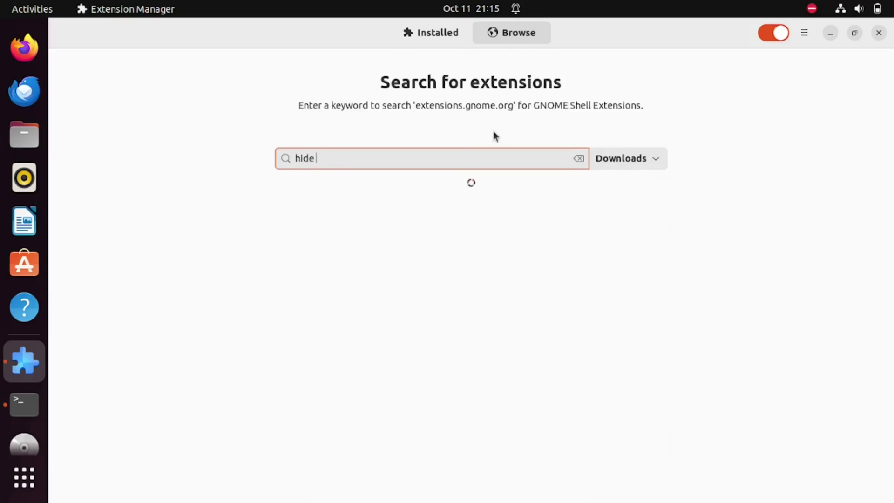
pyautogui.write('top ')
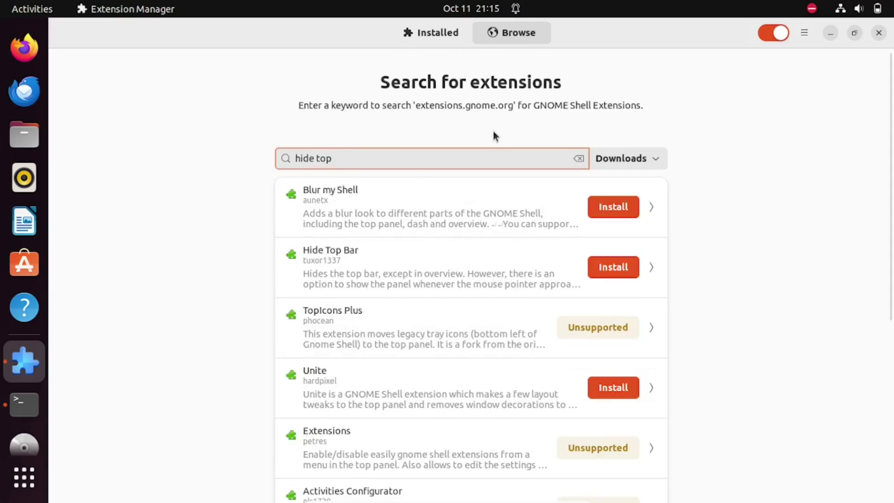
pyautogui.write('bar')
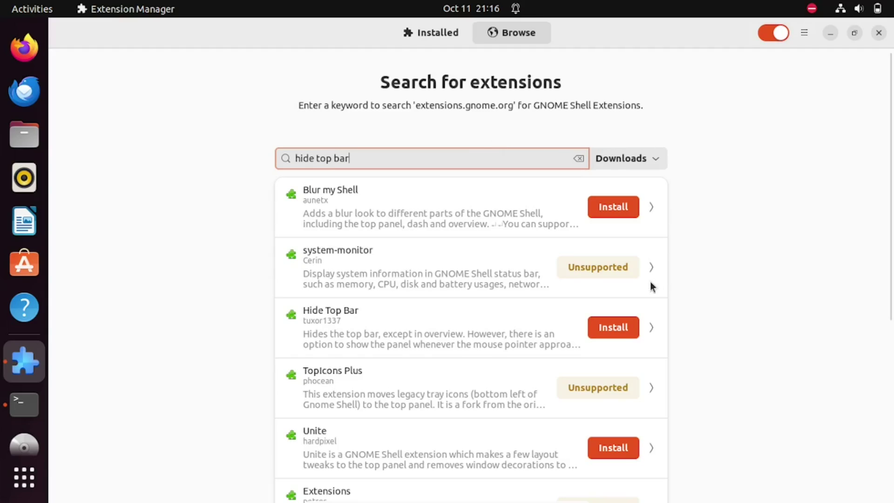
# - Install and confirm the Hide Top Bar extension, then view the Installed extensions list
pyautogui.click(614, 326)
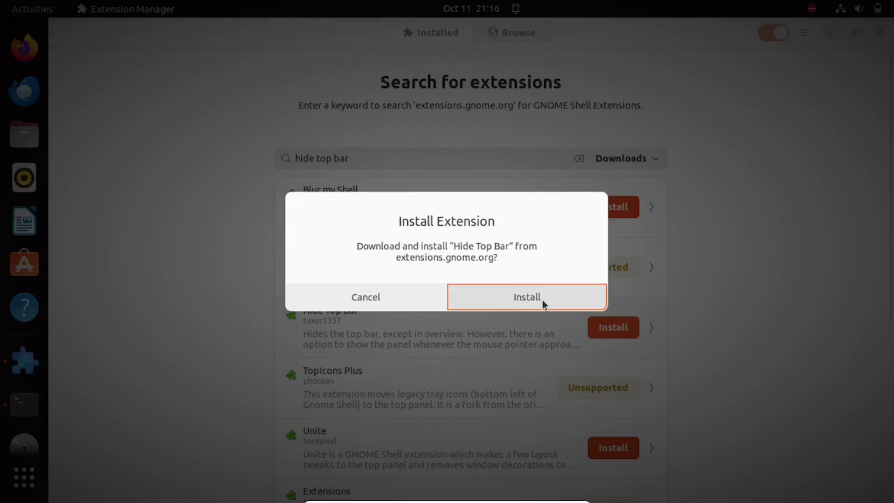
pyautogui.click(542, 300)
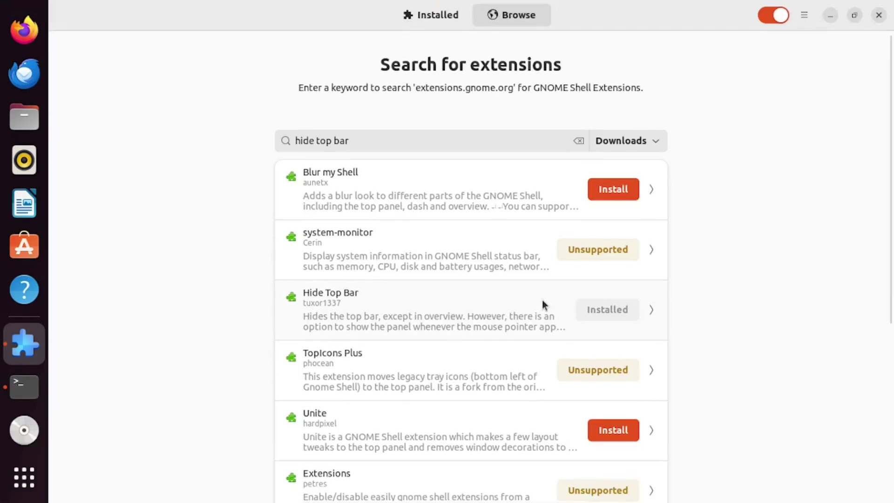
pyautogui.moveTo(139, 14); pyautogui.dragTo(255, 17)
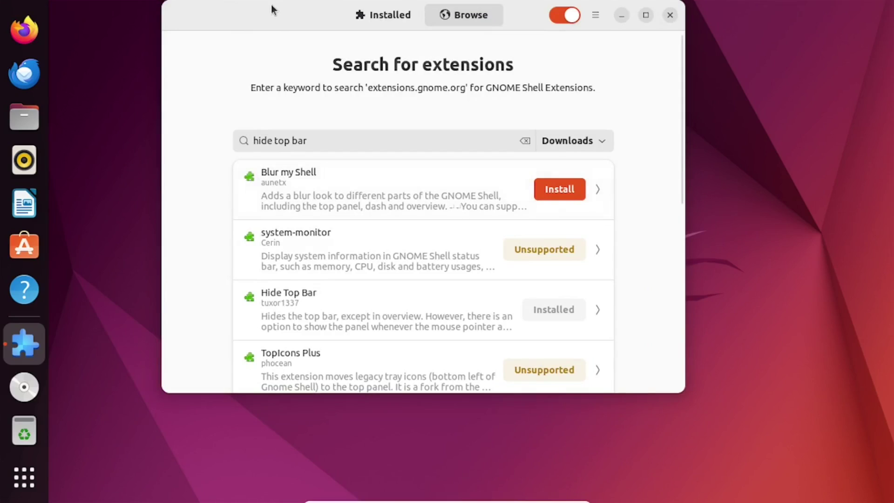
pyautogui.moveTo(271, 12); pyautogui.dragTo(303, 87)
pyautogui.scroll(-5, 503, 329)
pyautogui.click(424, 84)
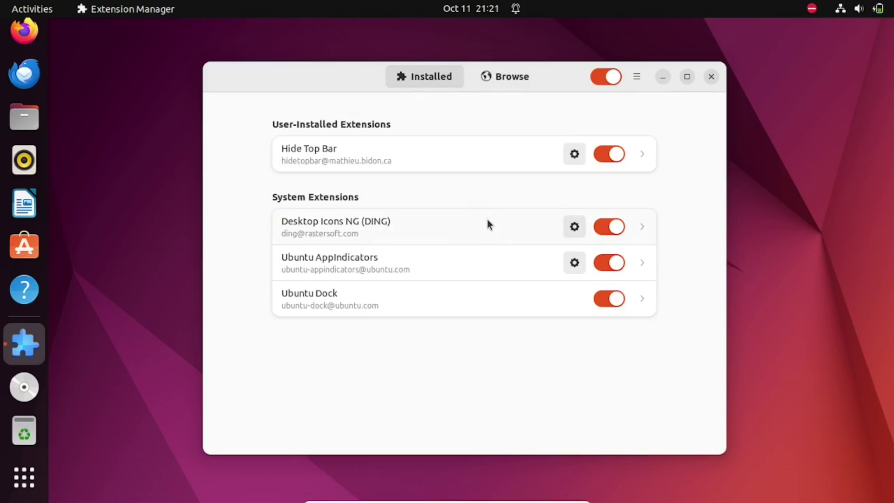
pyautogui.click(573, 159)
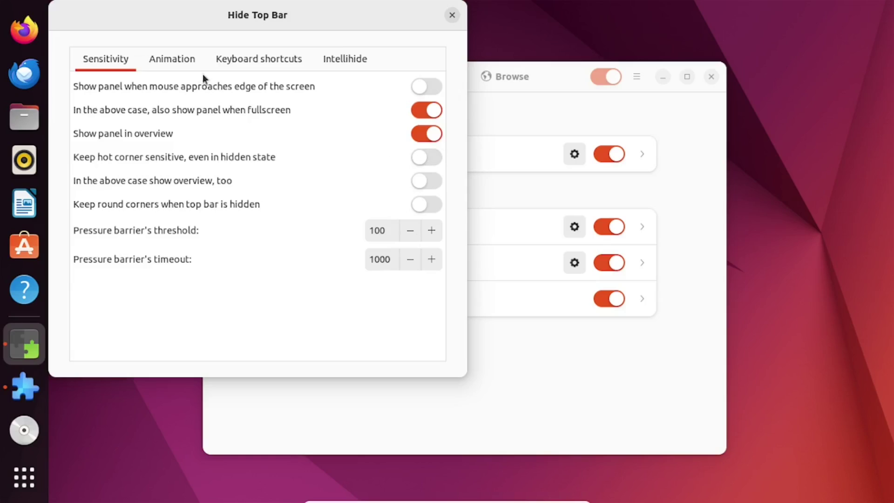
pyautogui.click(177, 65)
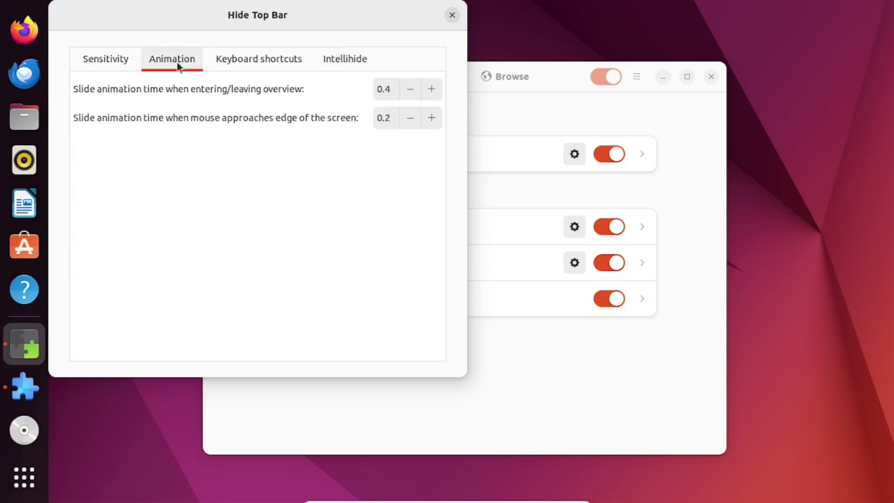
pyautogui.click(248, 65)
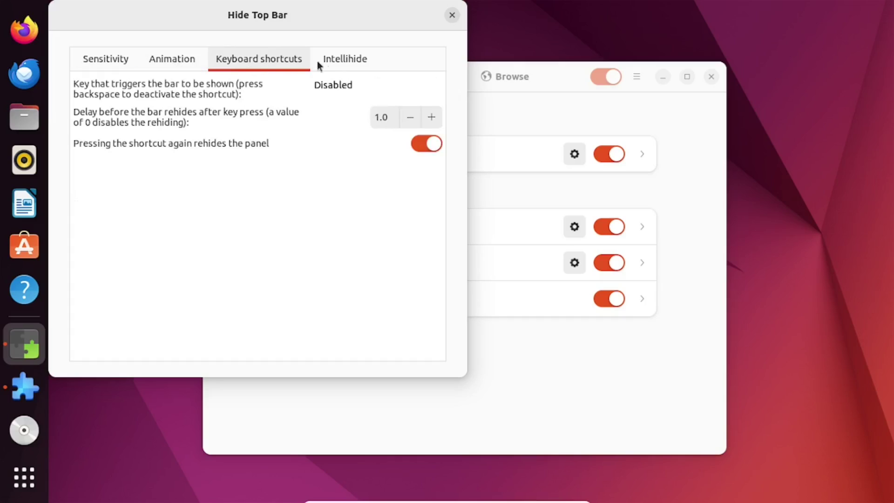
pyautogui.click(337, 62)
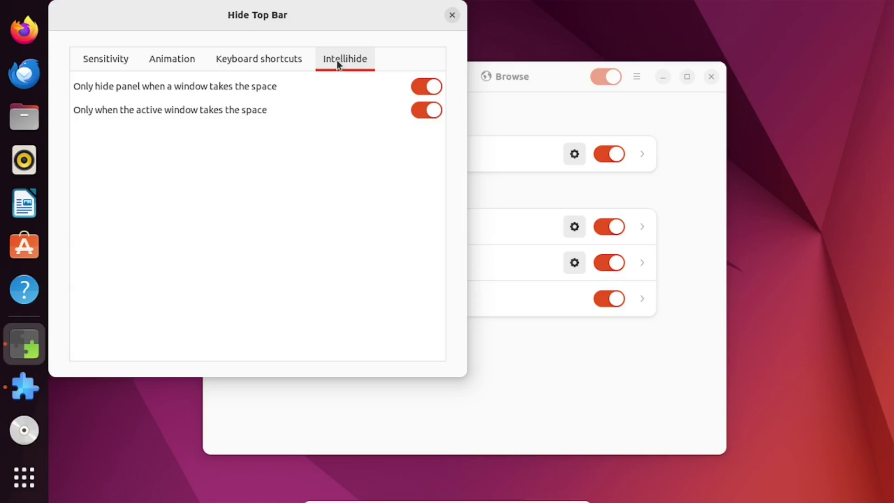
pyautogui.press('Escape')
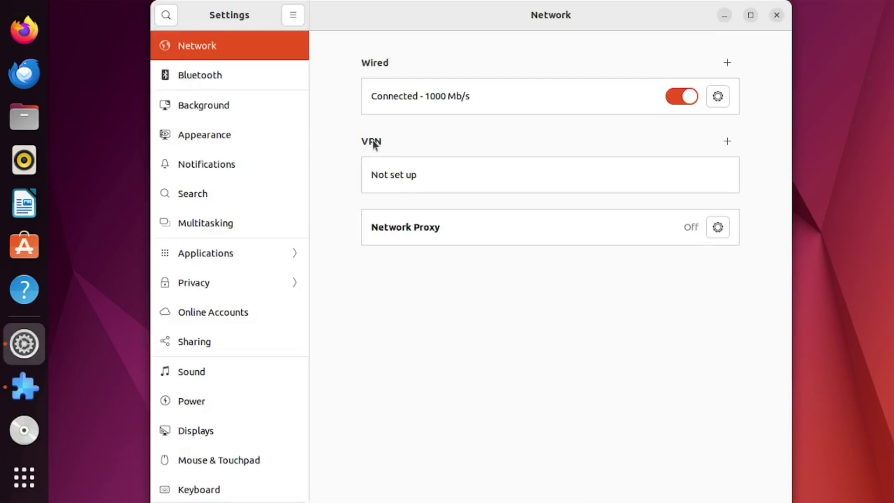
# - Switch on 'Auto-hide the Dock' in the Appearance page's Dock section
pyautogui.click(251, 149)
pyautogui.scroll(-5, 559, 279)
pyautogui.click(730, 329)
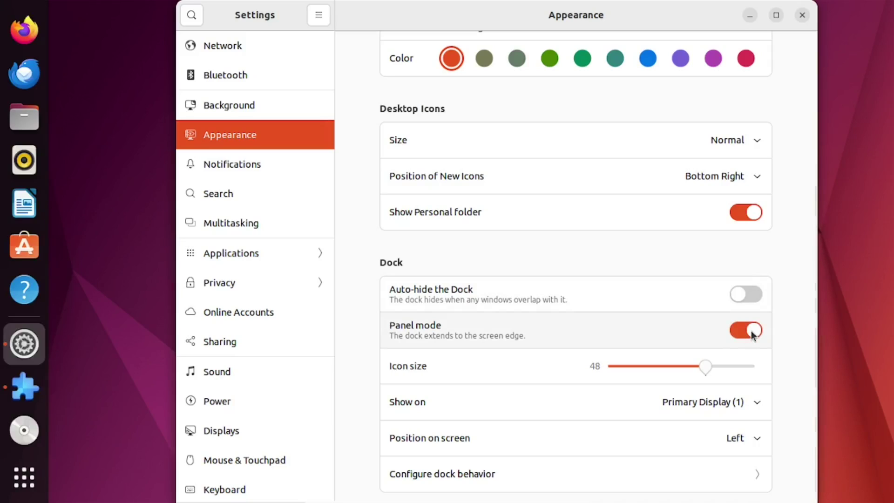
pyautogui.click(755, 298)
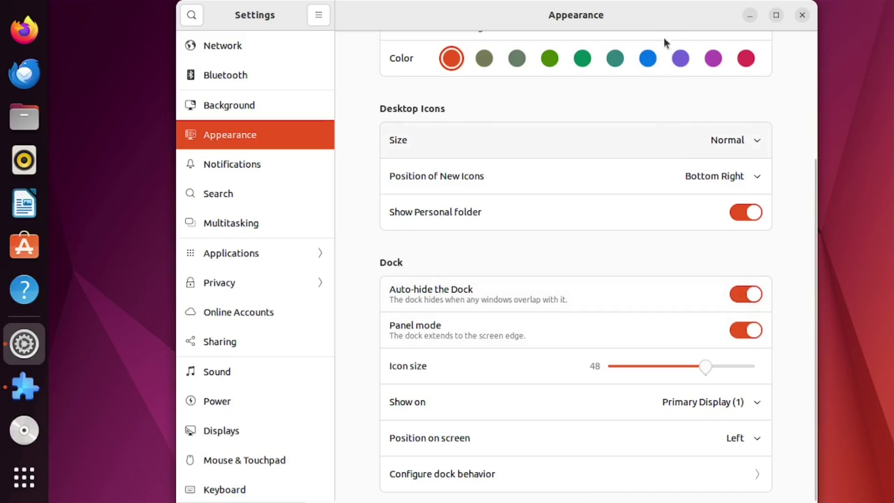
pyautogui.moveTo(658, 23); pyautogui.dragTo(528, 40)
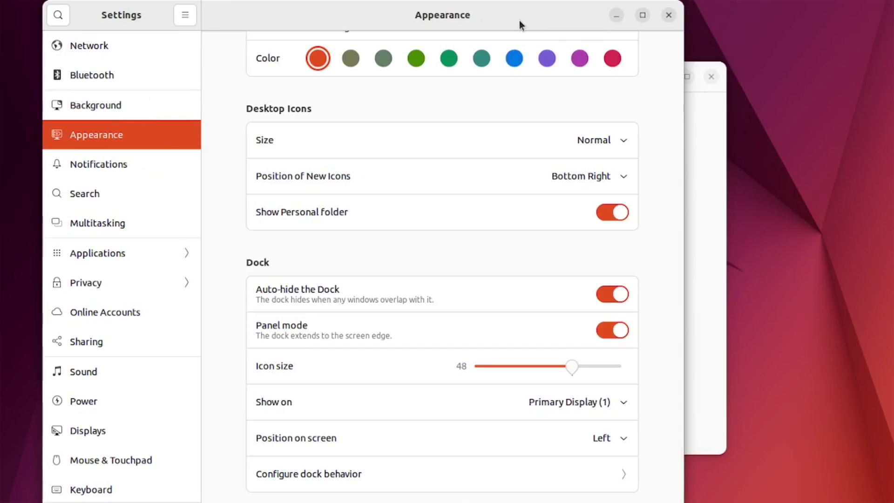
pyautogui.moveTo(519, 23)
pyautogui.mouseDown()
pyautogui.moveTo(631, 26)
pyautogui.moveTo(549, 26)
pyautogui.moveTo(527, 36)
pyautogui.mouseUp()
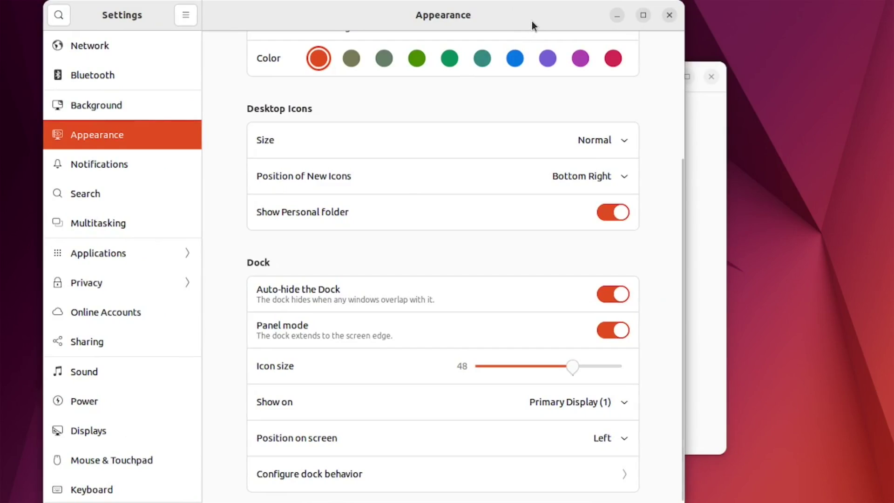
pyautogui.moveTo(532, 20)
pyautogui.mouseDown()
pyautogui.moveTo(571, 22)
pyautogui.moveTo(534, 31)
pyautogui.mouseUp()
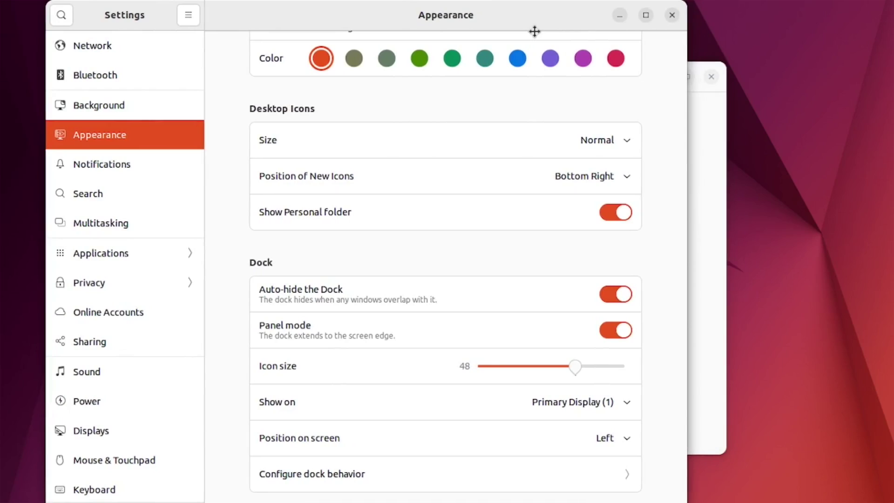